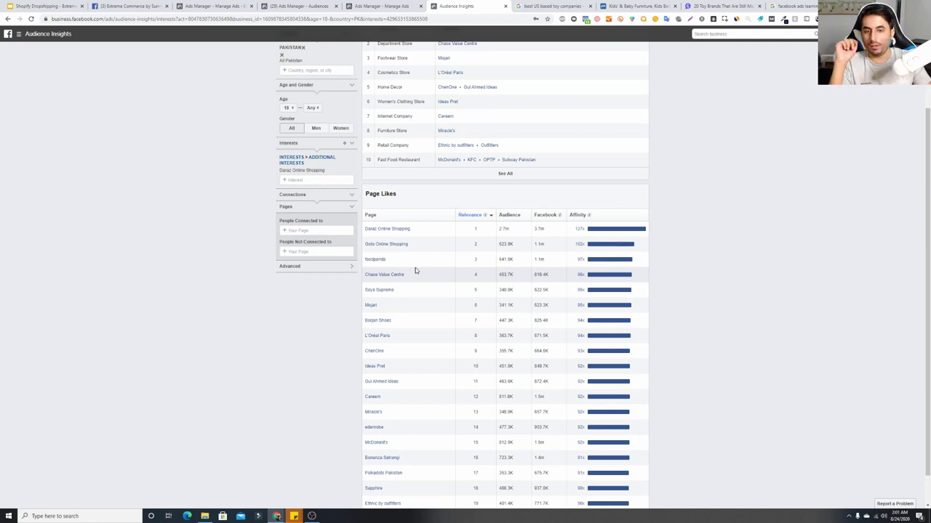
Switch to the Google Slides presentation and highlight the Competition Based Targeting line on the Audience Targeting Ways slide.
left_click(45, 5)
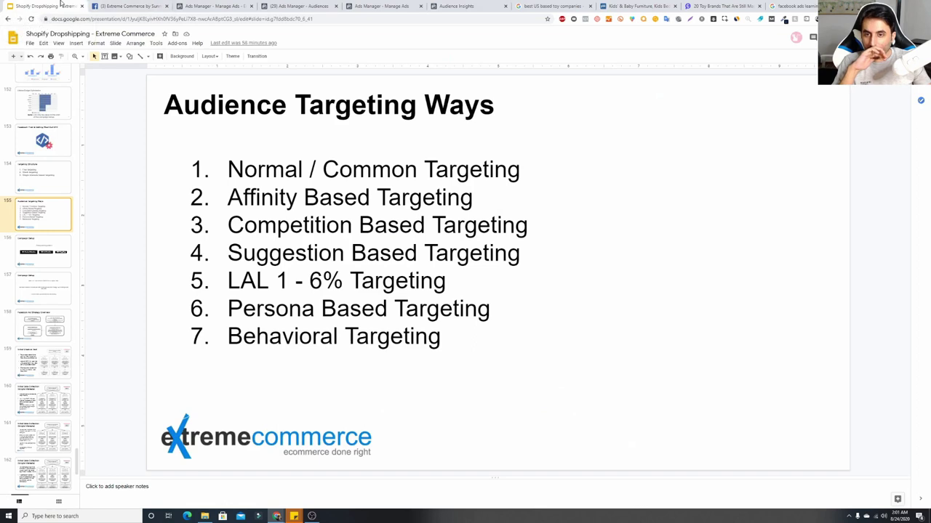
left_click(290, 222)
double_click(299, 226)
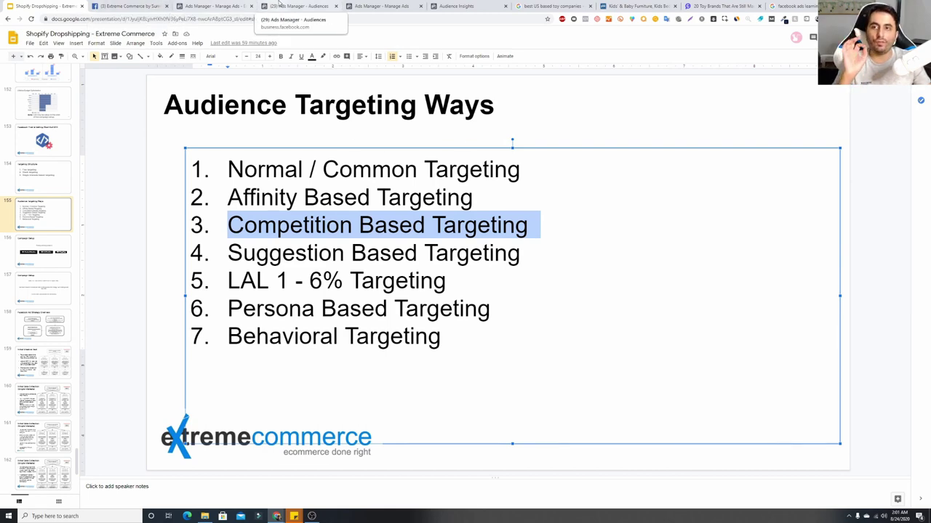
In Audience Insights, set United States as the only audience location and remove the Daraz Online Shopping interest.
left_click(221, 5)
left_click(296, 5)
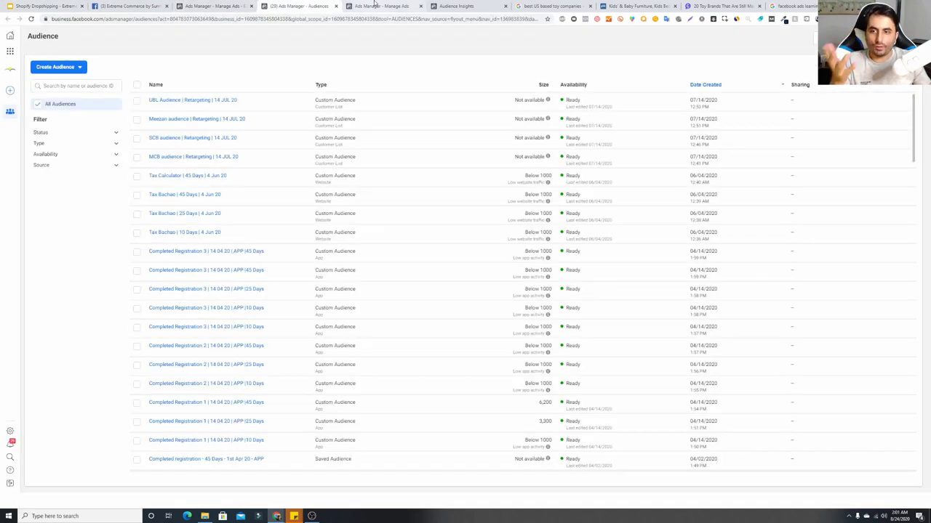
left_click(378, 4)
left_click(456, 6)
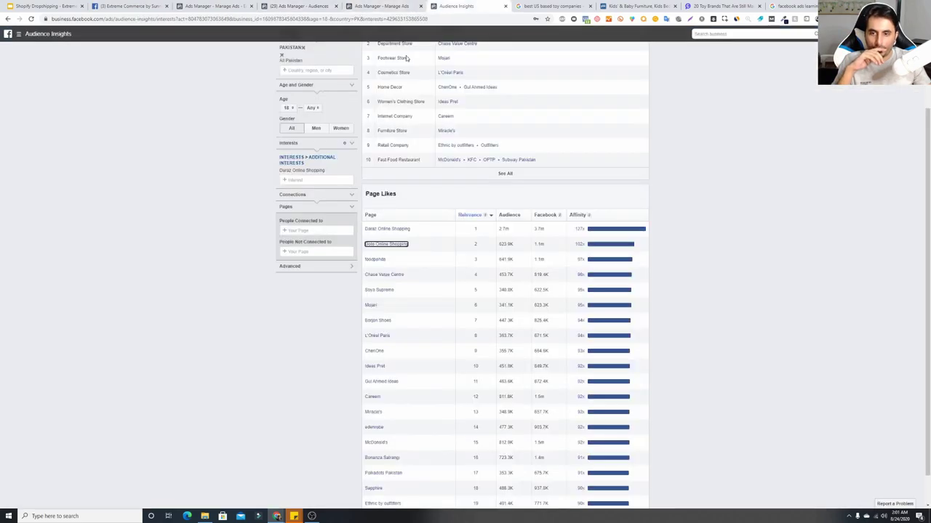
scroll(197, 141, "up", 3)
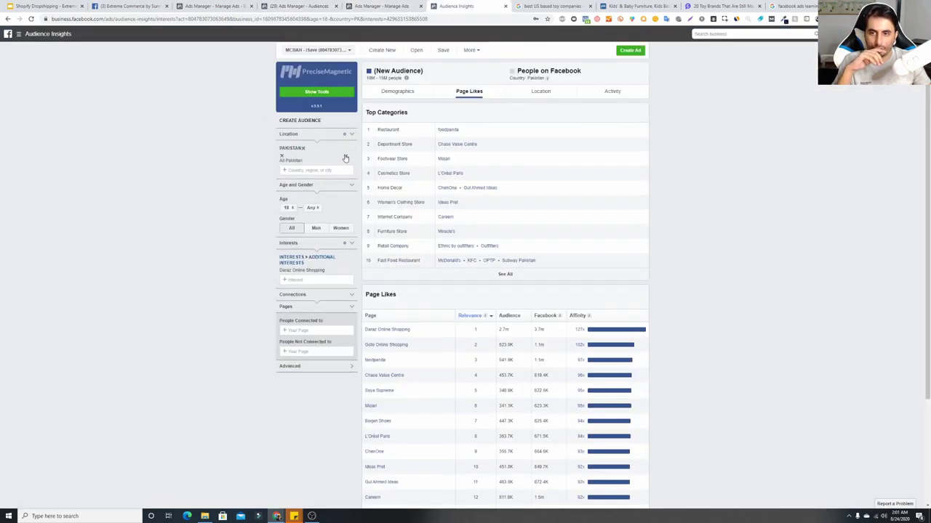
left_click(282, 159)
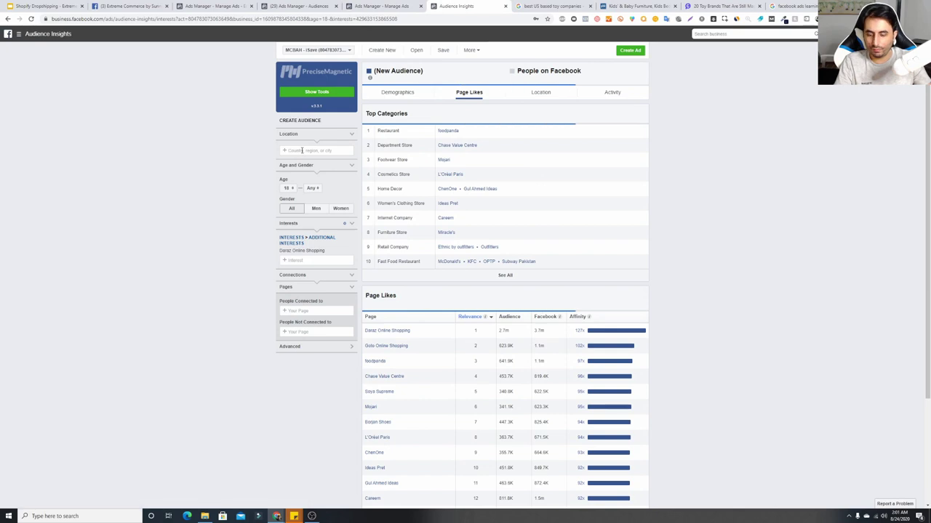
type("united s")
key("BackSpace")
key("BackSpace")
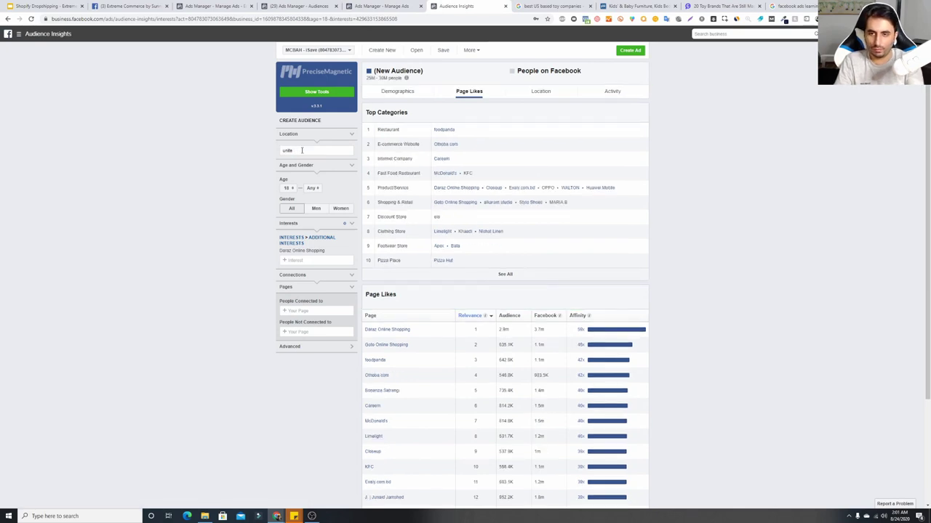
type("tates")
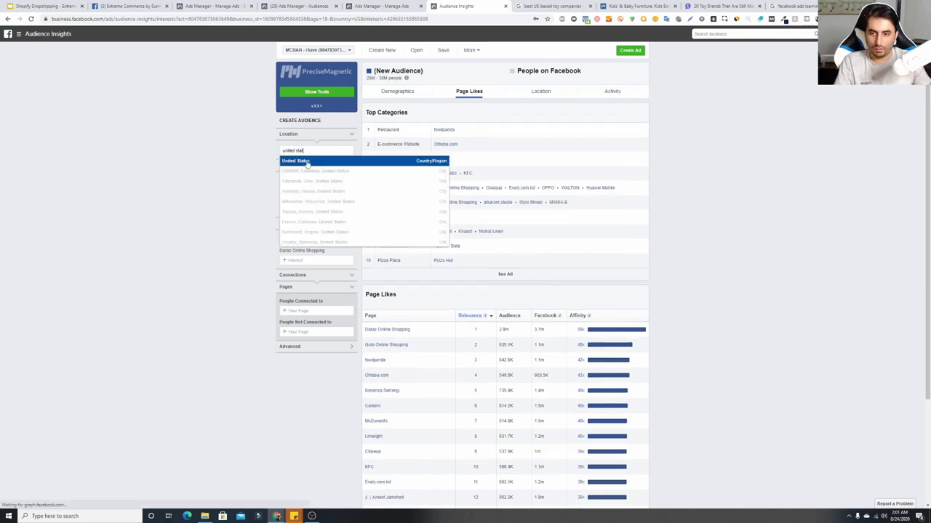
key("Return")
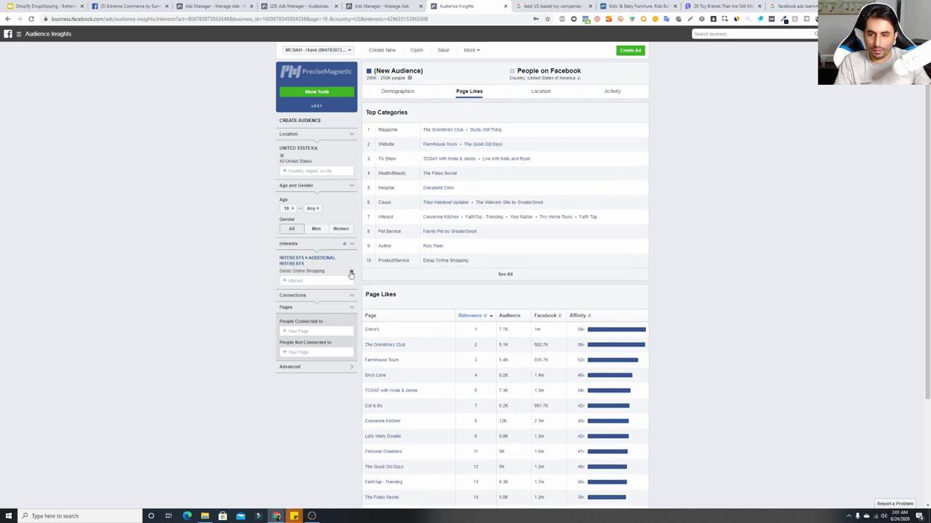
left_click(351, 273)
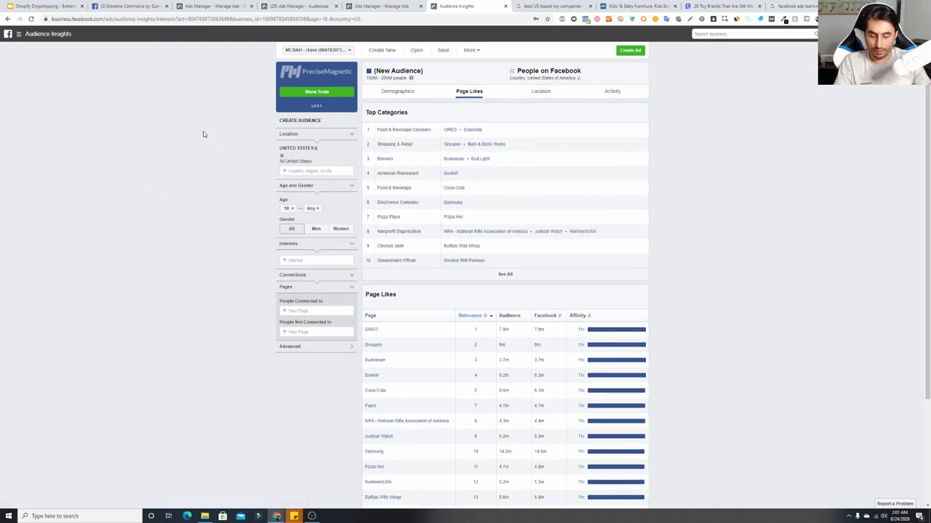
left_click(289, 259)
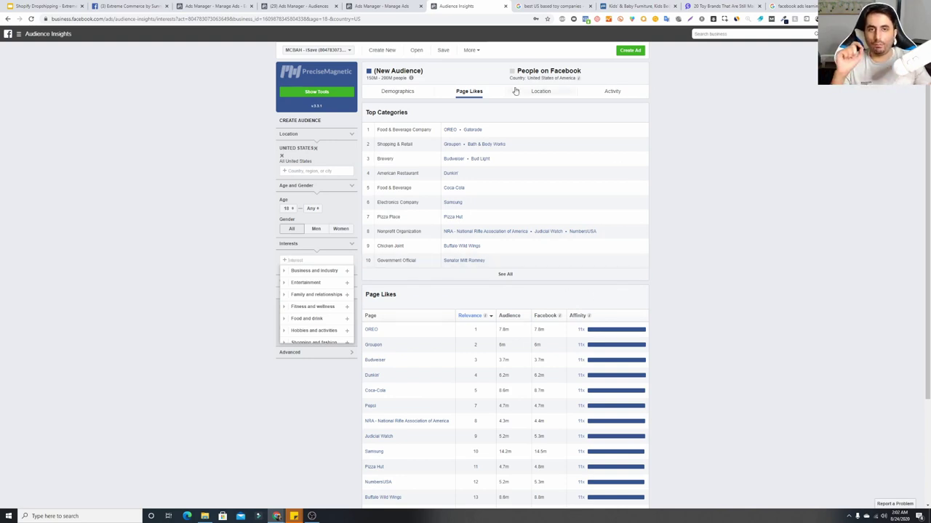
Review the Google results for best US based toy companies and browse the Pottery Barn Kids home page.
left_click(547, 6)
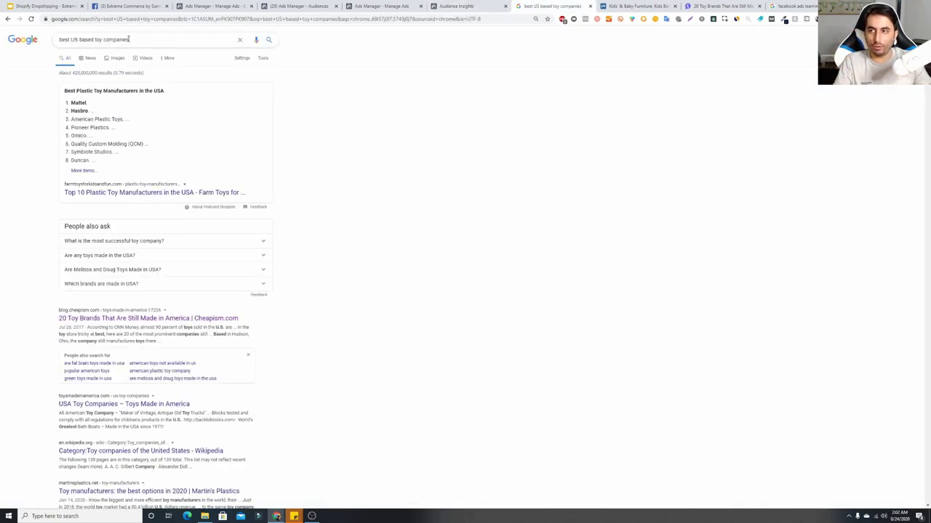
left_click_drag(64, 39, 129, 40)
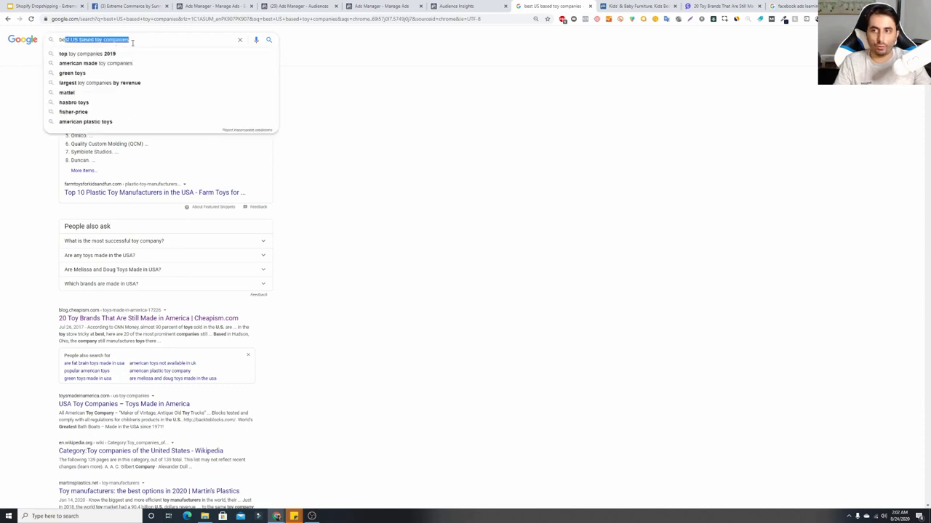
left_click(36, 175)
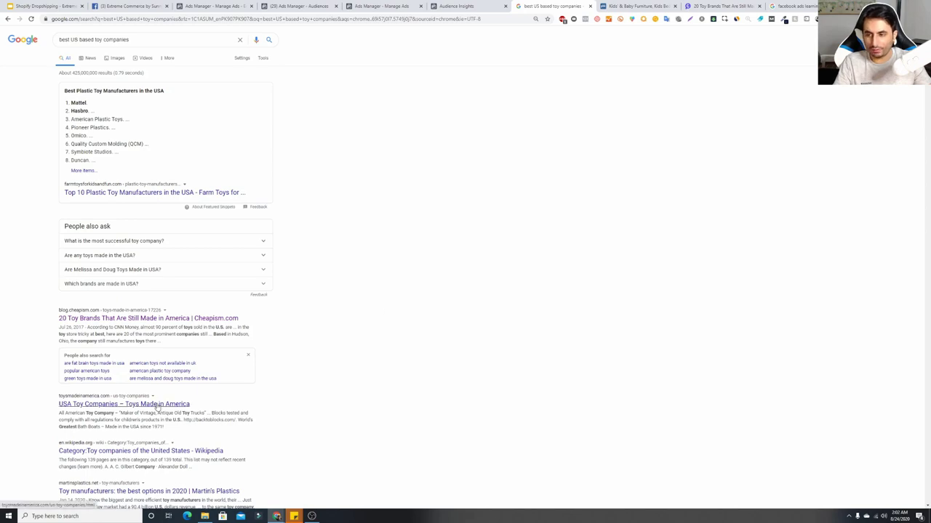
left_click(631, 6)
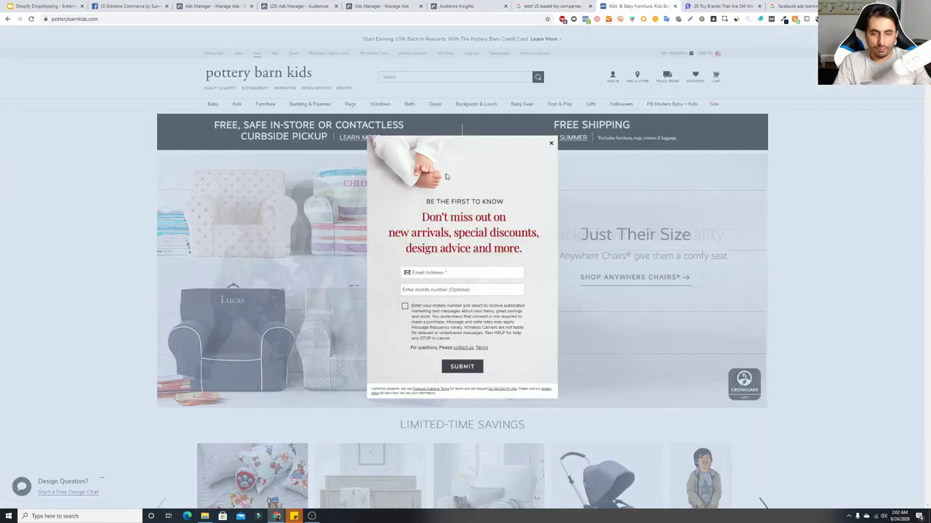
left_click(836, 109)
scroll(912, 100, "down", 15)
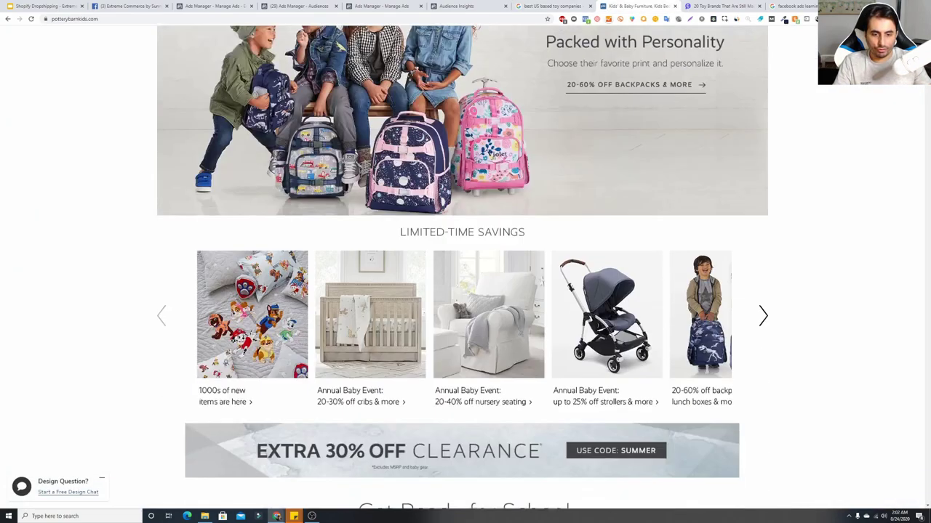
scroll(913, 100, "down", 15)
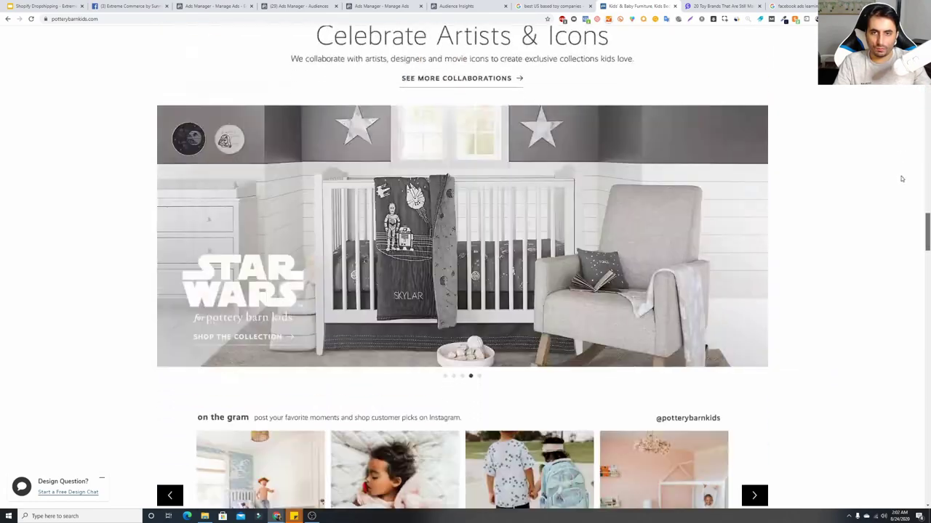
scroll(901, 179, "up", 10)
Dismiss the newsletter pop-up on the Cheapism article about American-made toy brands and copy the LITTLE TIKES heading.
left_click(714, 6)
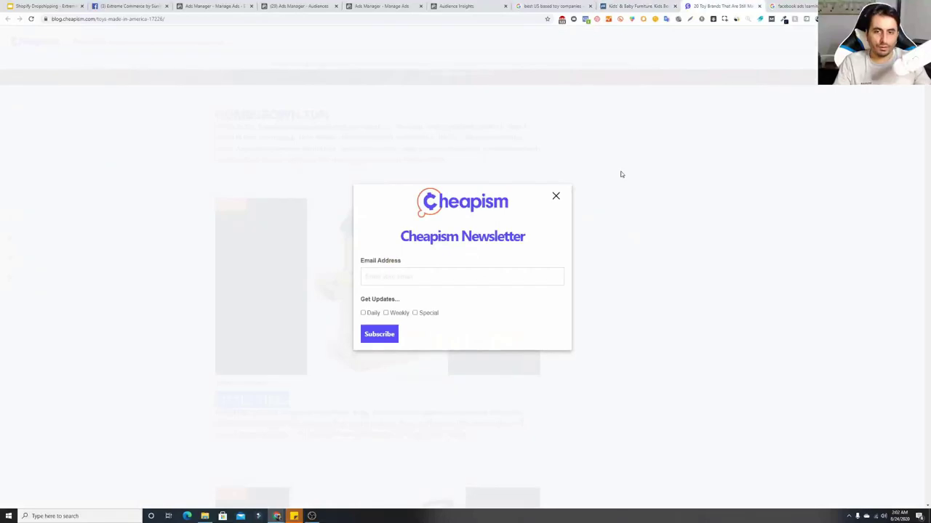
left_click(555, 197)
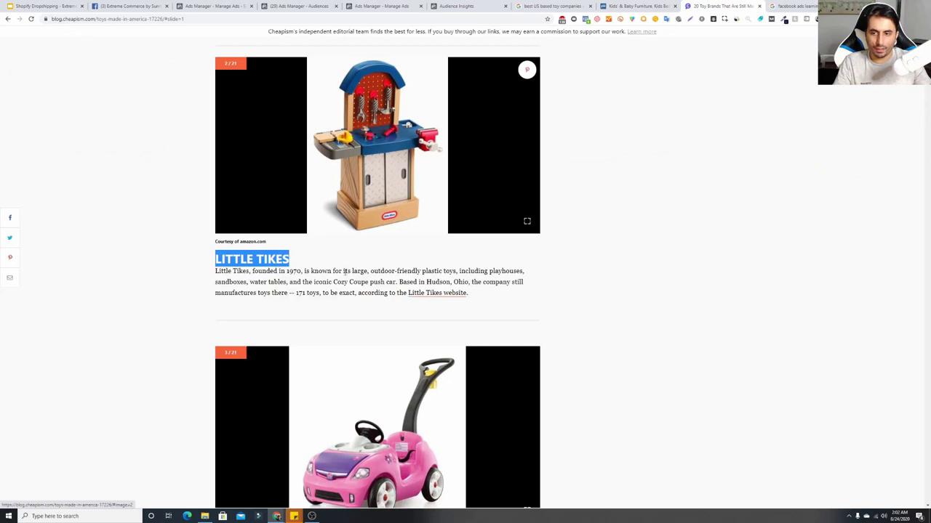
left_click(250, 263)
triple_click(250, 263)
key("ctrl+c")
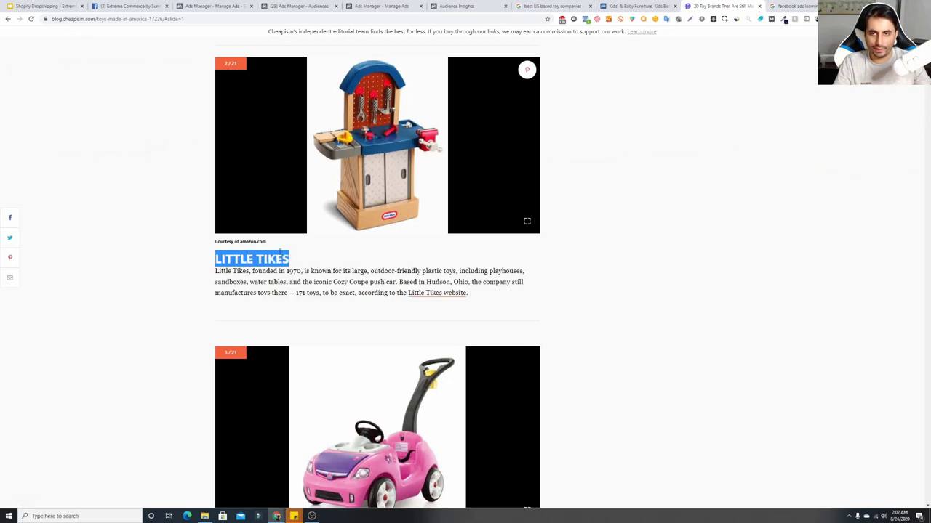
Add Little Tikes as an interest for the United States audience in Audience Insights.
left_click(438, 6)
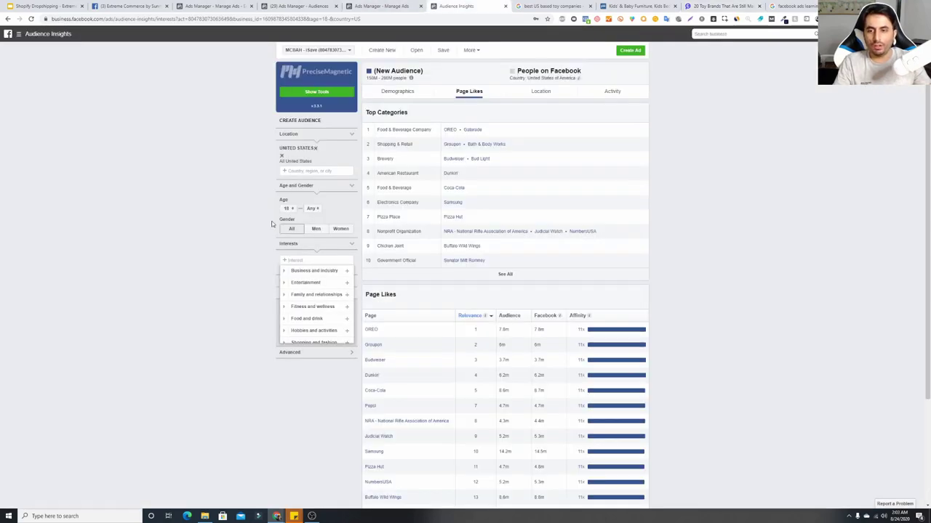
key("ctrl+v")
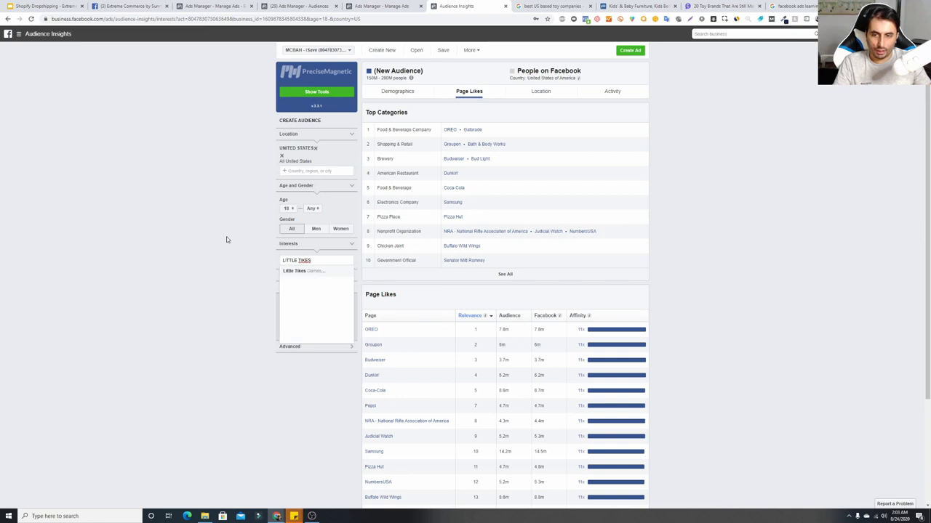
left_click(297, 274)
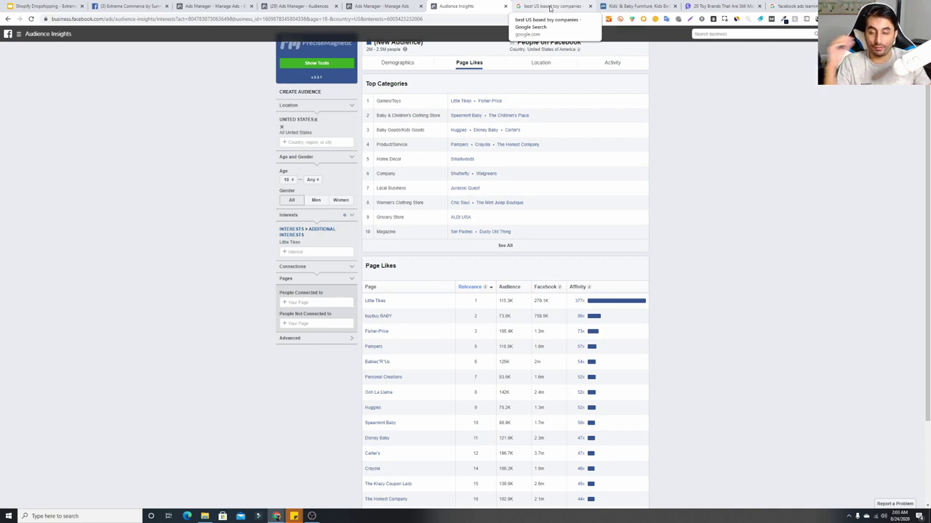
Search the interests for toys and add Toys "R" Us to the audience alongside Little Tikes.
left_click(315, 252)
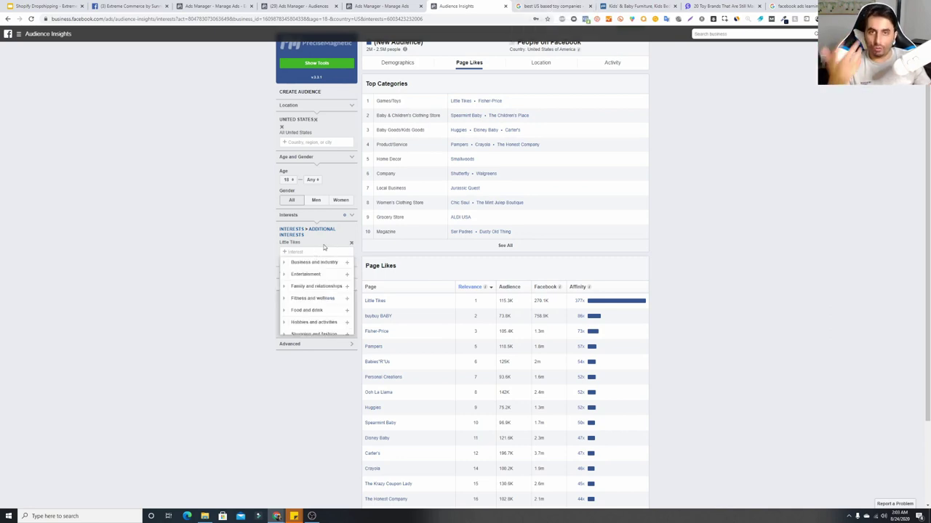
type("f")
type("oys")
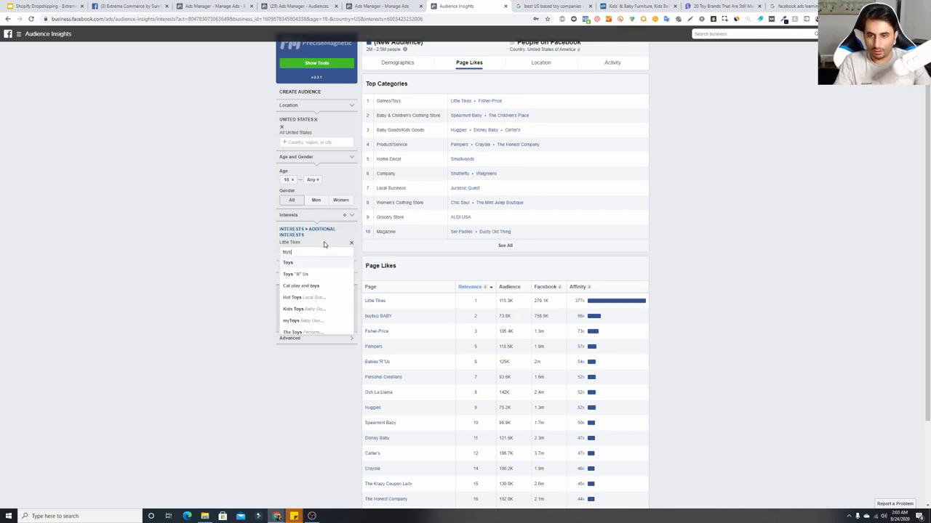
left_click(302, 275)
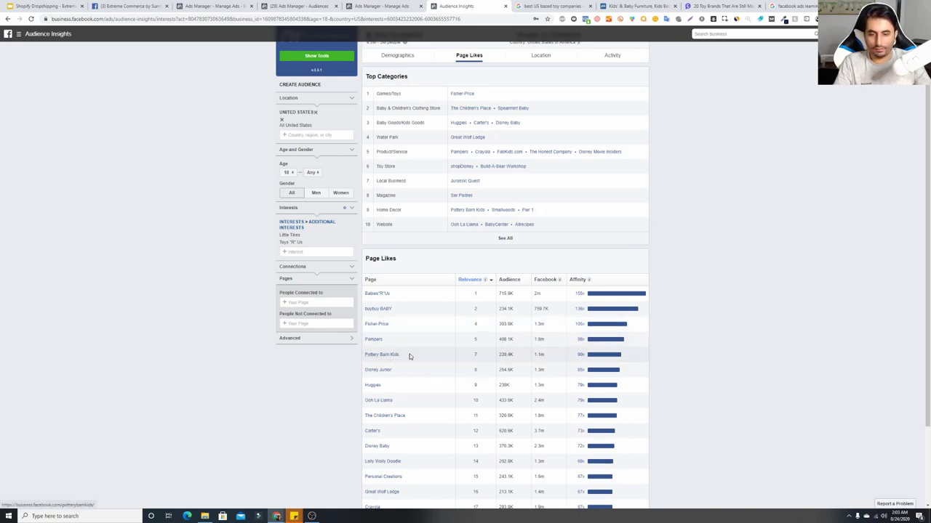
Highlight Pottery Barn Kids in the Page Likes list and return to the Audience Targeting Ways slide.
left_click_drag(400, 356, 364, 358)
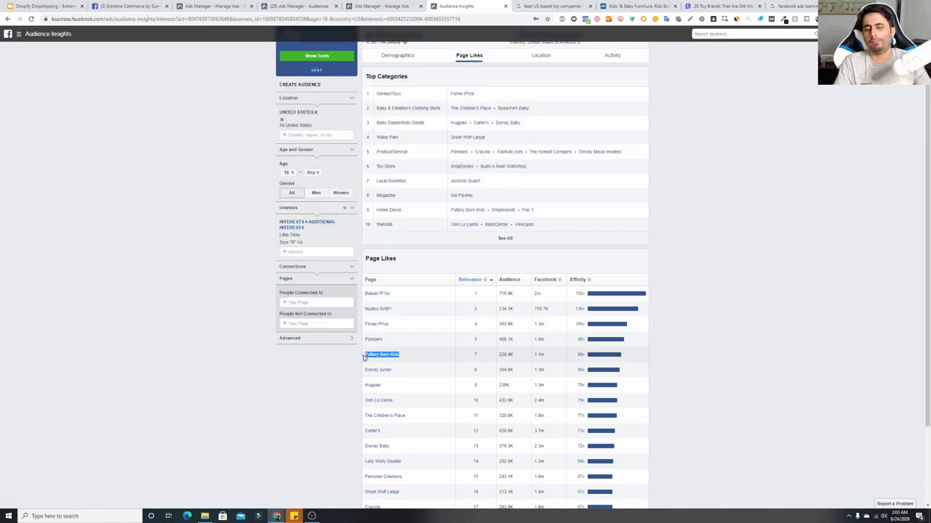
left_click(104, 201)
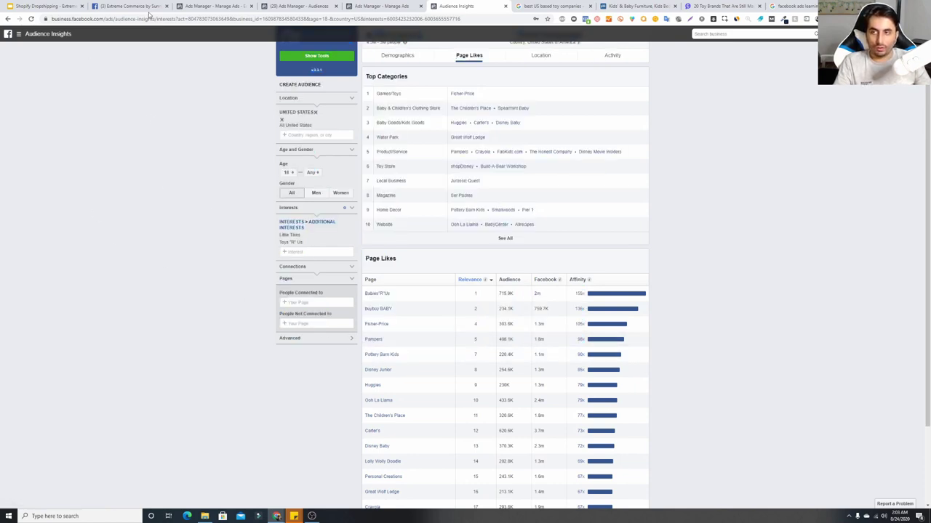
left_click(40, 6)
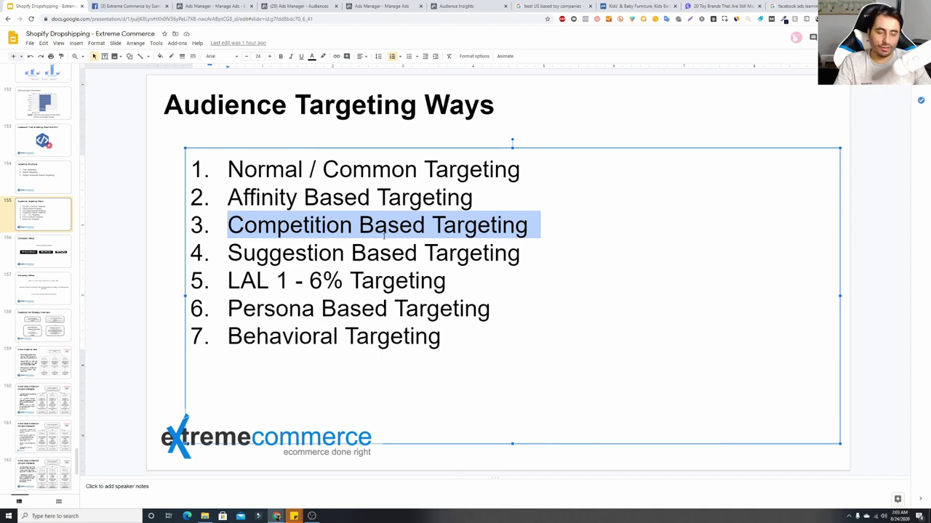
In the ad set open in Ads Manager, replace the Parents (All) detailed targeting with the amazon interest.
left_click(298, 5)
left_click(214, 6)
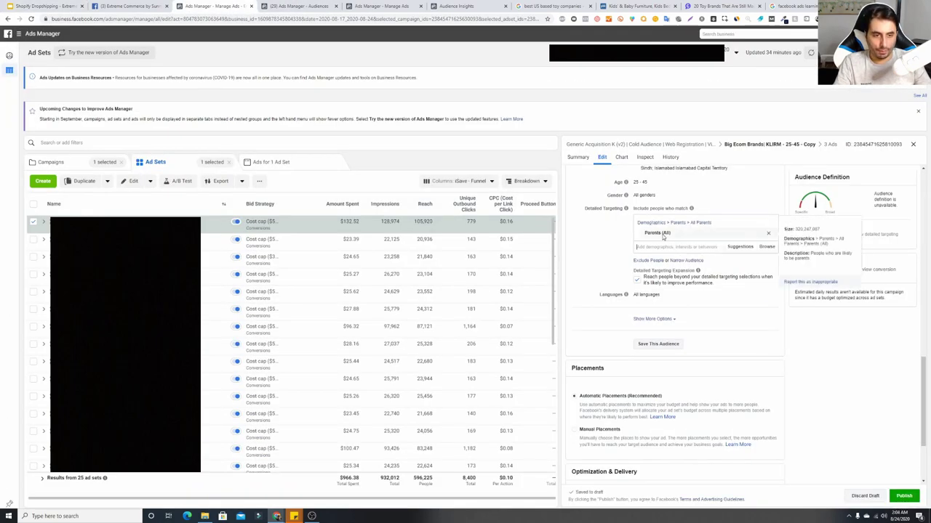
left_click(768, 223)
left_click(676, 221)
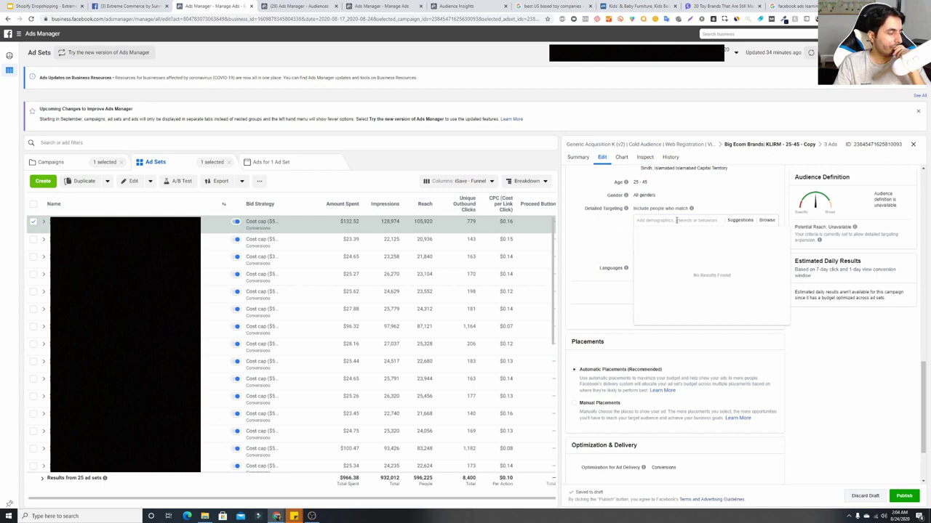
type("amazon")
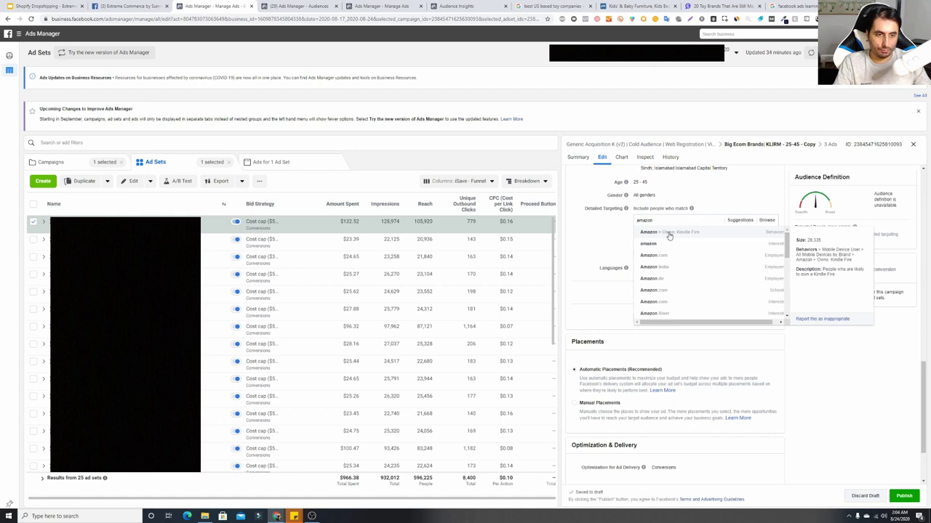
left_click(682, 247)
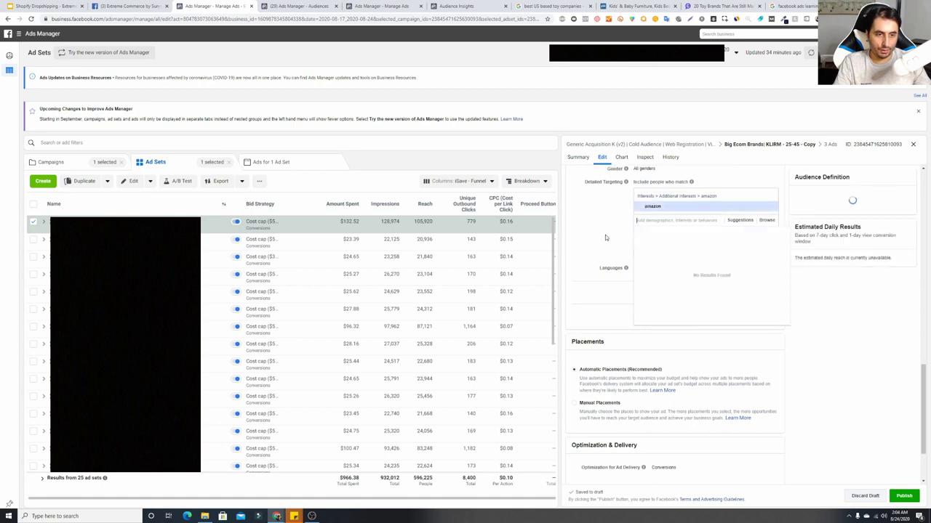
Add EBay to the detailed targeting from the suggested interests and bring up the suggestions again.
left_click(739, 220)
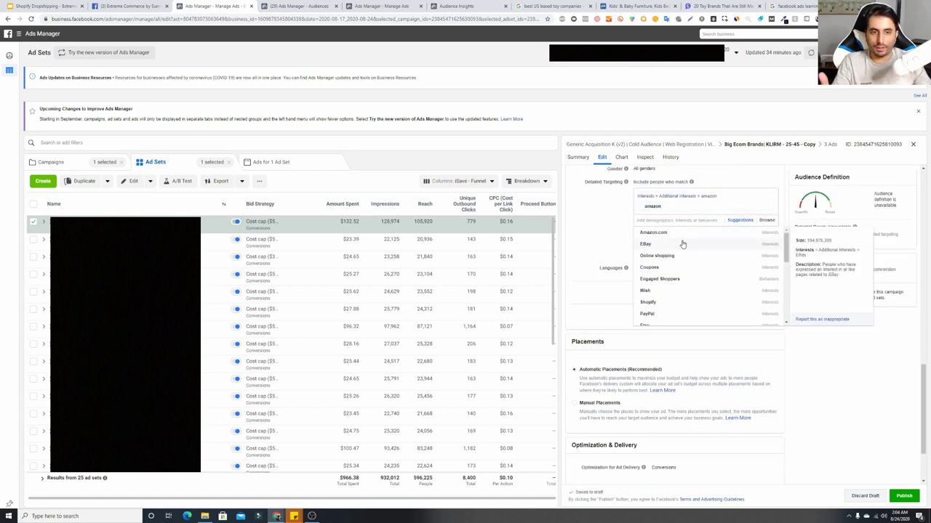
left_click(679, 244)
left_click(736, 221)
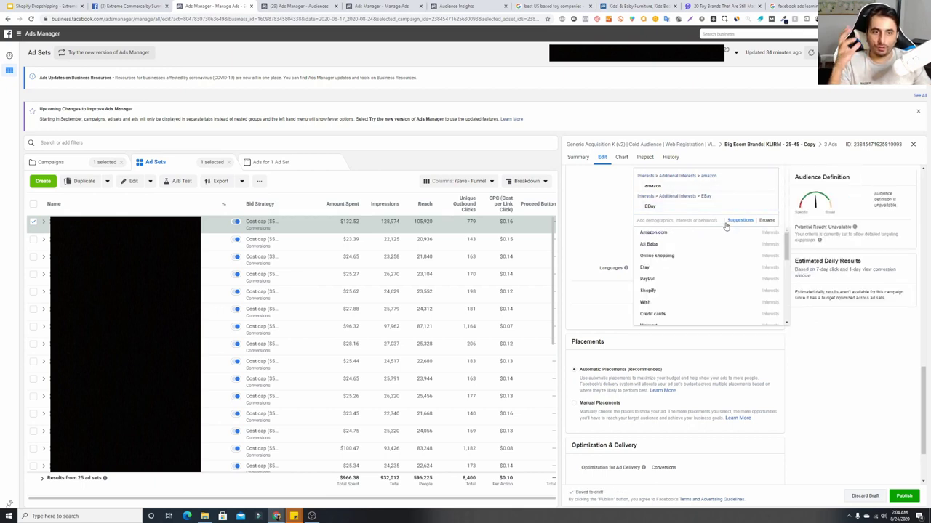
Add Ali Baba and Etsy to the detailed targeting from the suggested interests and look through the remaining suggestions.
left_click(702, 245)
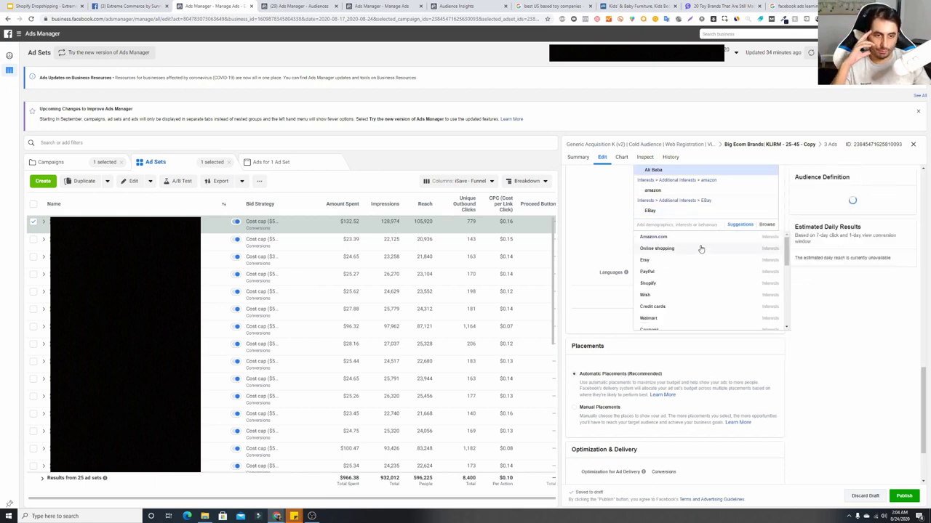
left_click(665, 272)
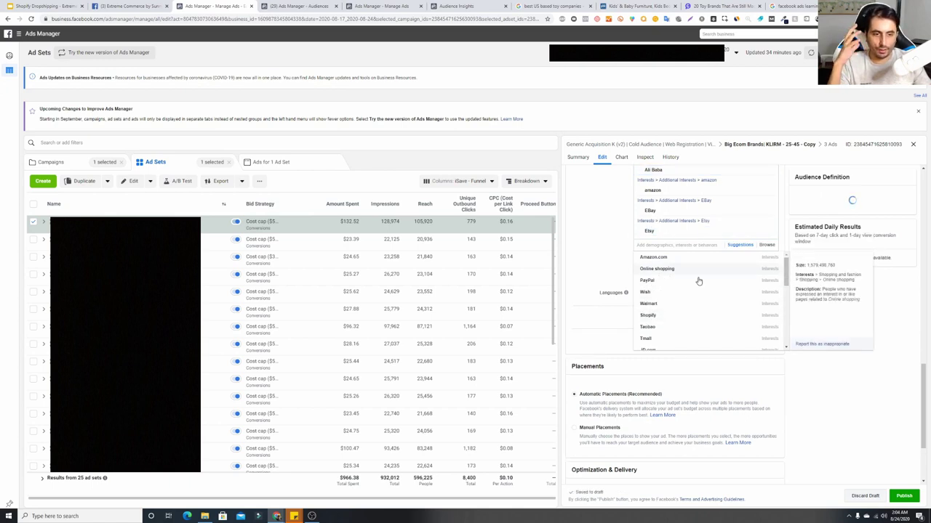
scroll(717, 291, "down", 1)
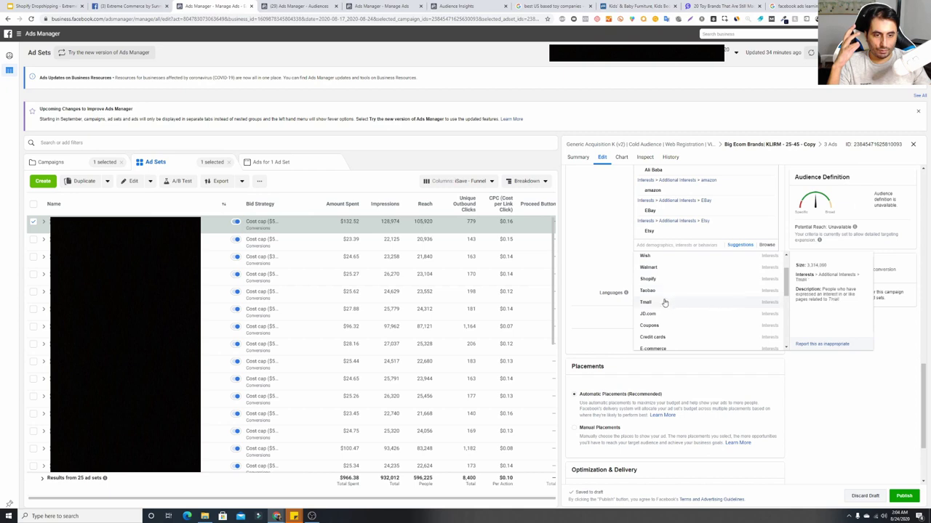
left_click(598, 239)
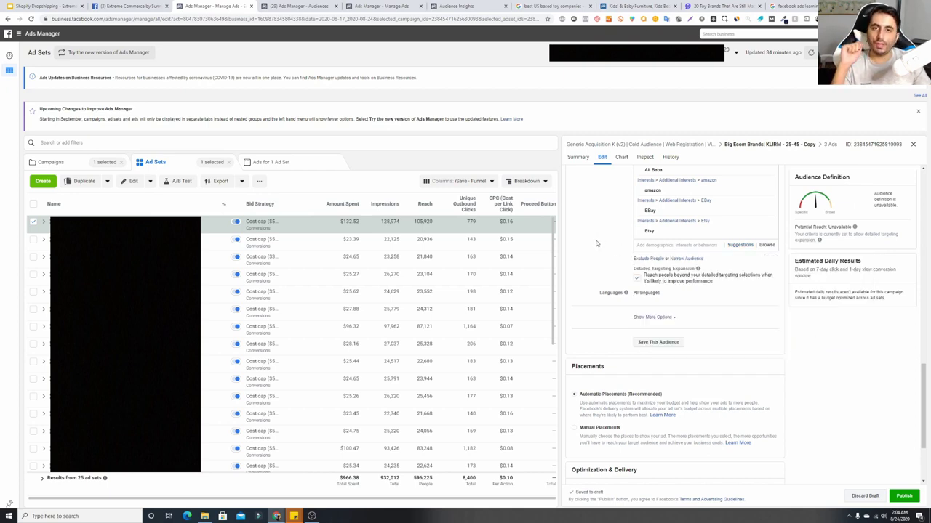
Remove the Etsy, EBay, amazon and Ali Baba interests from the ad set's detailed targeting.
left_click(769, 221)
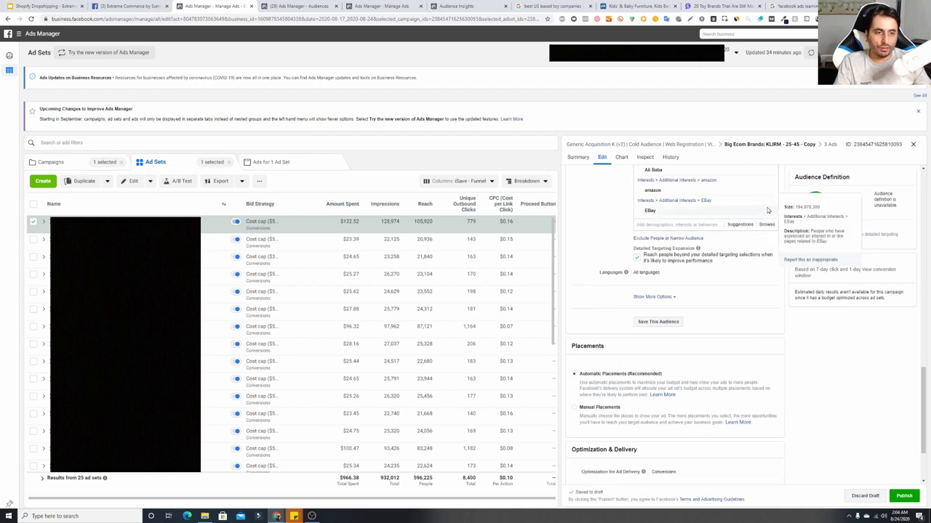
left_click(769, 201)
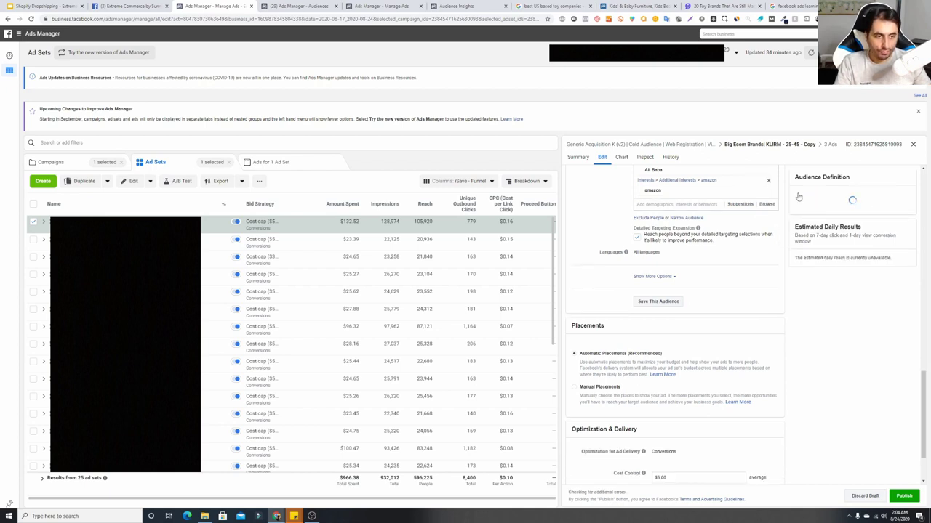
left_click(769, 180)
left_click_drag(925, 382, 924, 334)
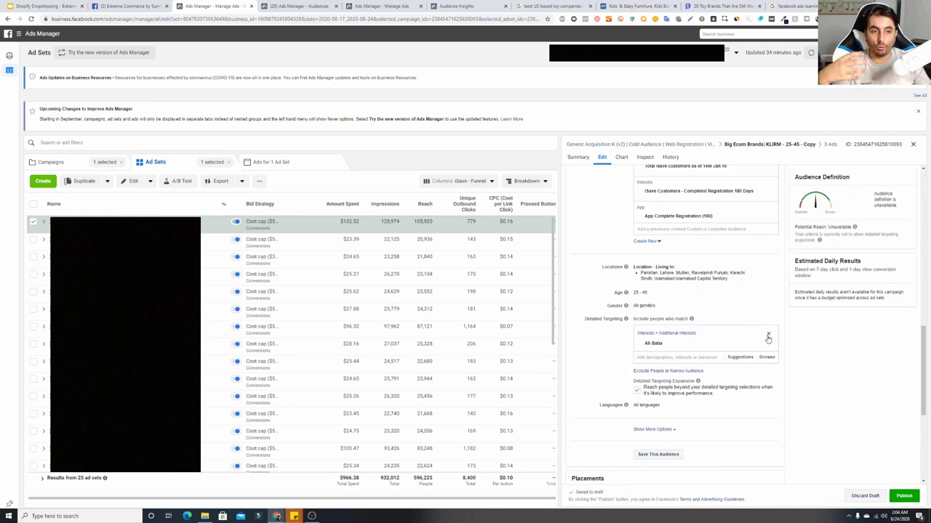
left_click(768, 335)
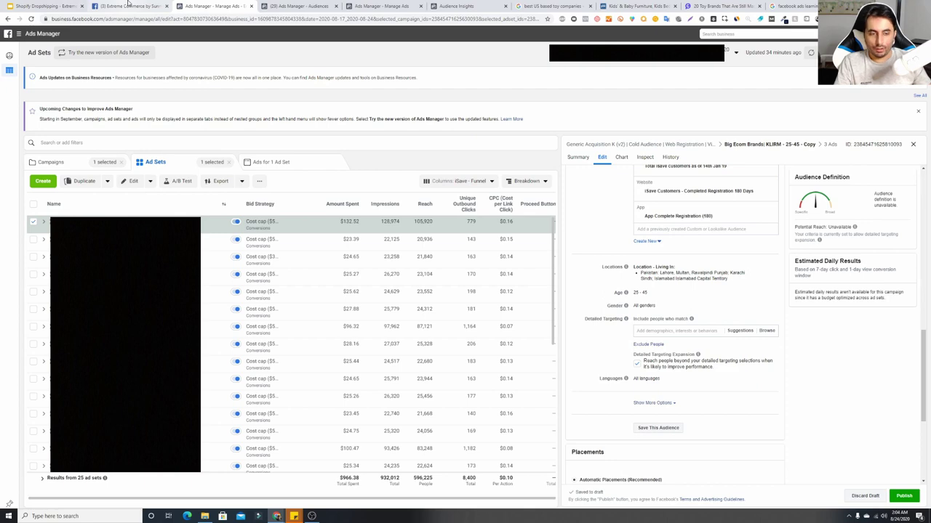
Return to the Audience Targeting Ways slide in Google Slides and highlight the LAL 1 - 6% Targeting item.
left_click(127, 5)
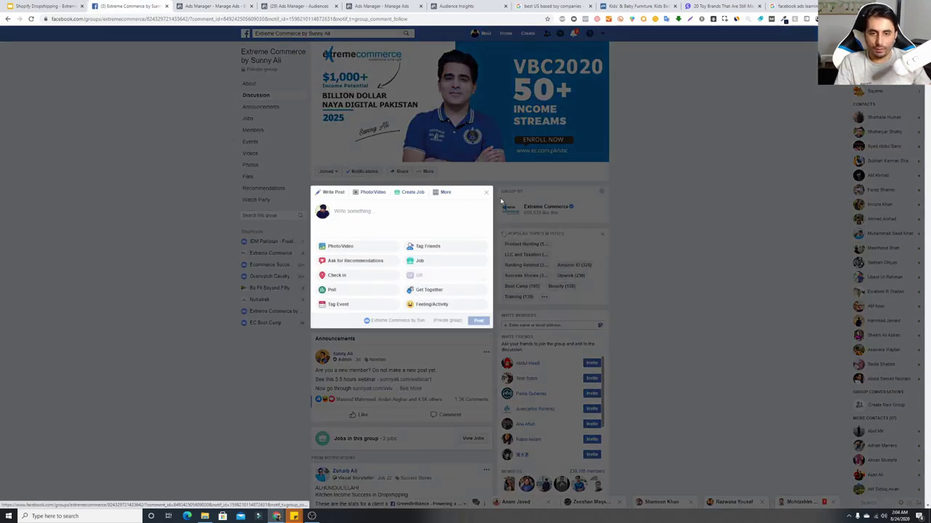
left_click(81, 93)
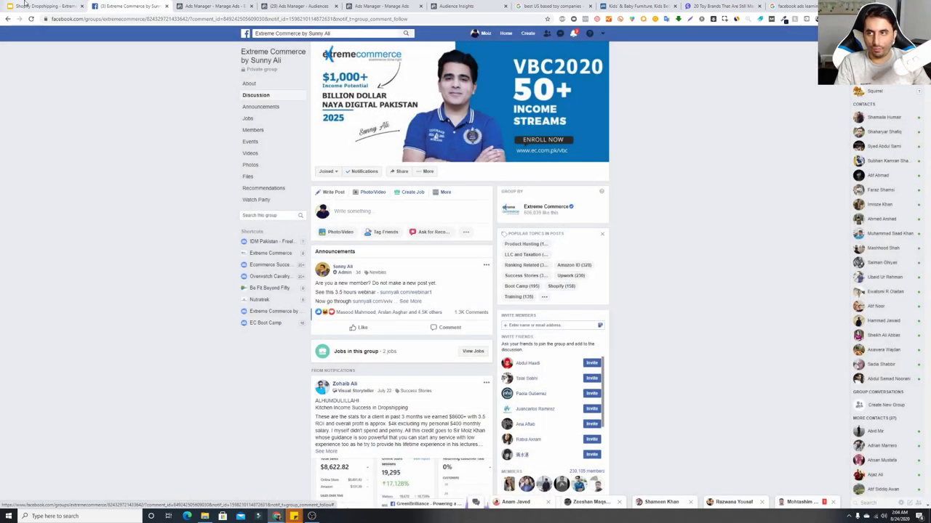
key("ctrl+1")
double_click(331, 254)
double_click(315, 281)
triple_click(315, 281)
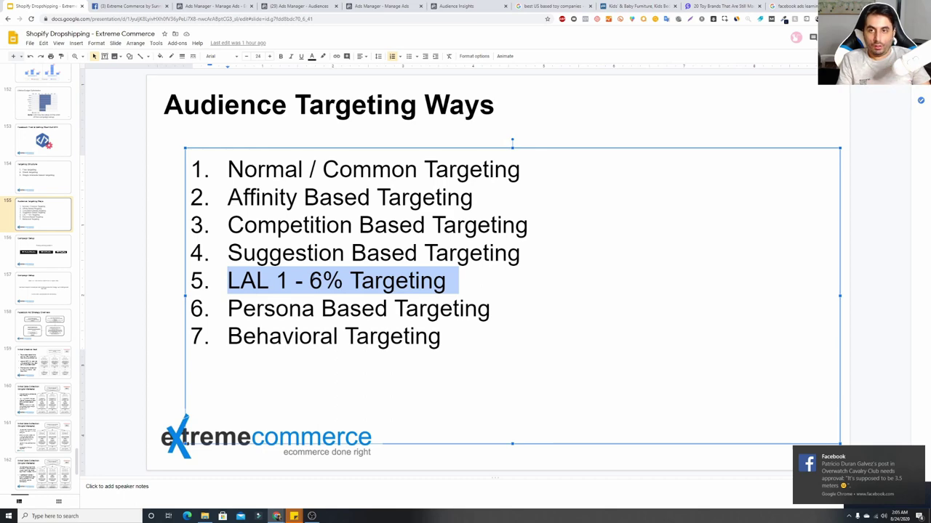
View the audience list in Ads Manager and go to the Google Images results about the Facebook ads learning phase.
left_click(236, 6)
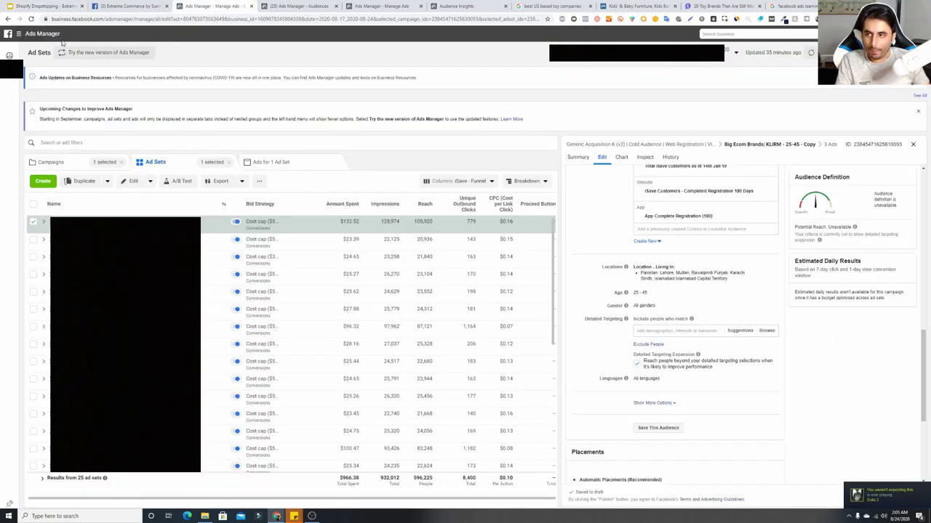
left_click(304, 5)
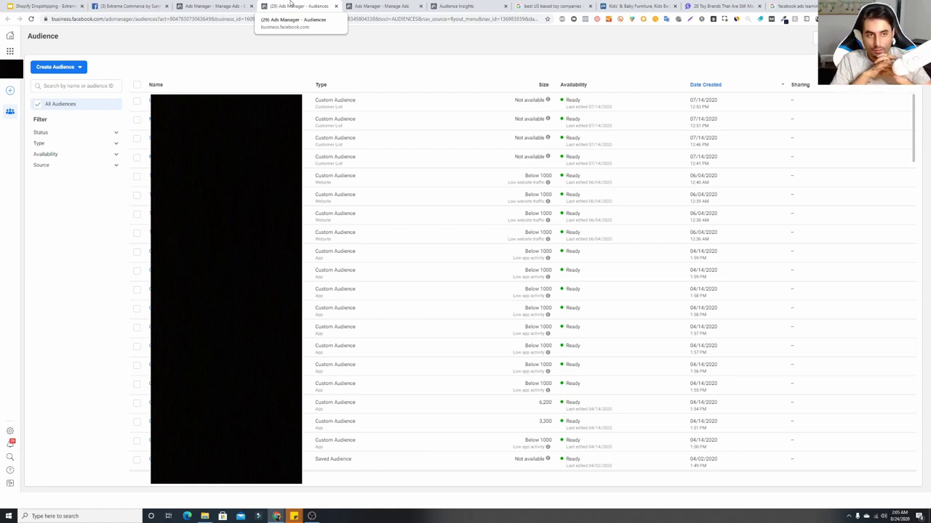
left_click(789, 5)
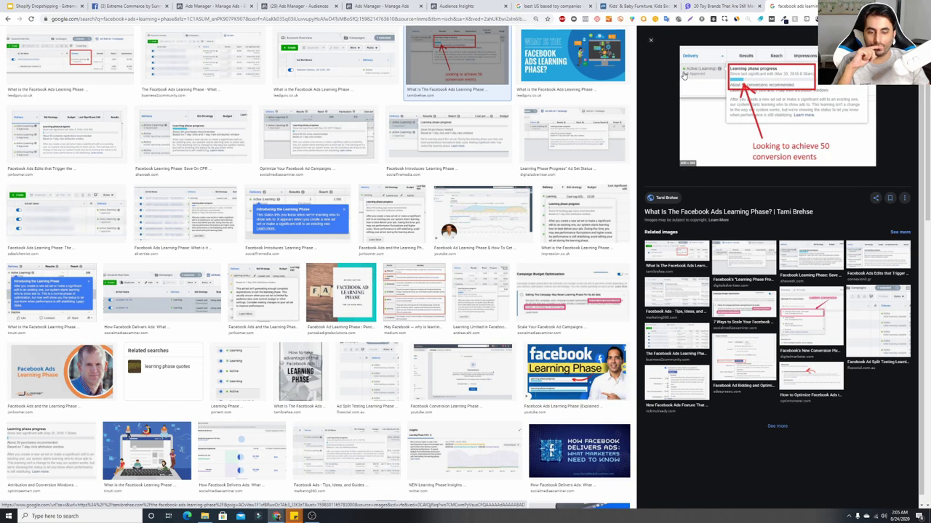
Search Google Images for facebook conversion event in a new tab and open the Facebook Custom Conversions beginner's guide image.
key("ctrl+t")
type("facebook conversion even")
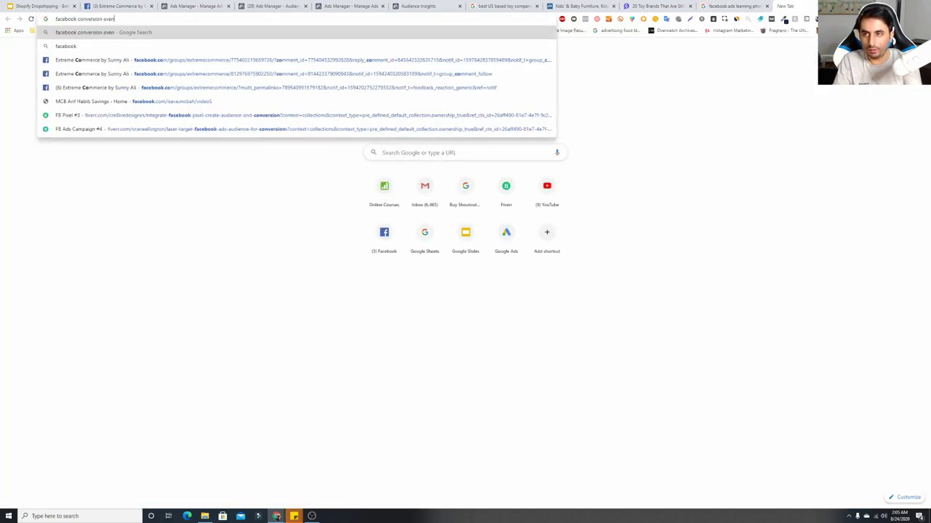
type("t")
key("Return")
left_click(116, 59)
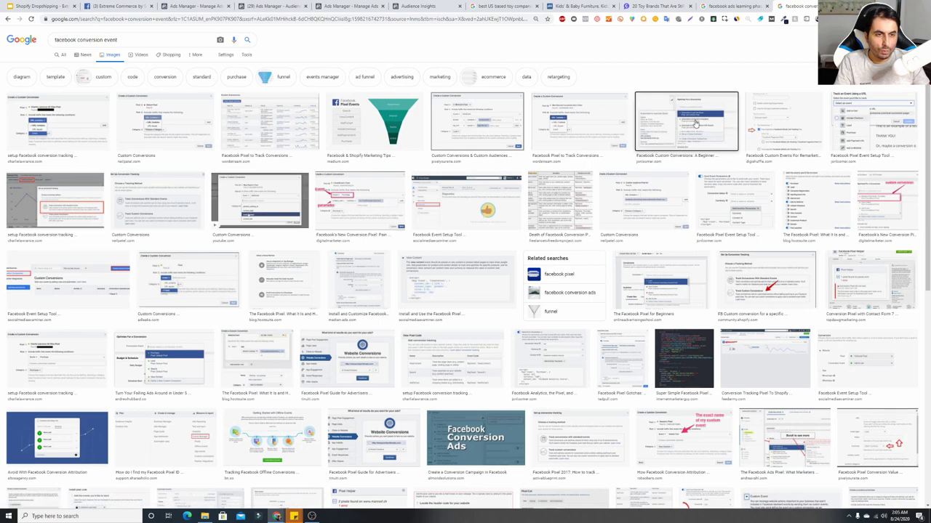
left_click(696, 124)
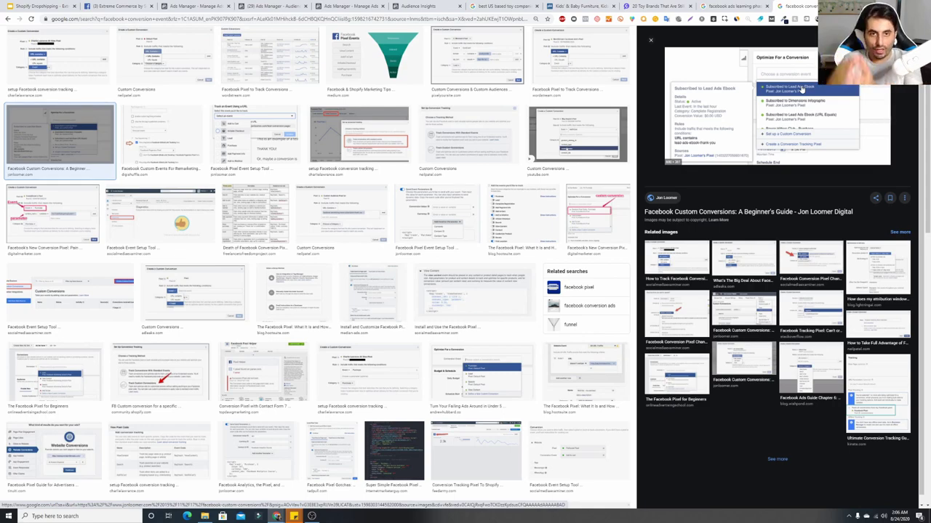
Go back to the Audiences page in Ads Manager and start creating a website custom audience.
key("ctrl+shift+Tab")
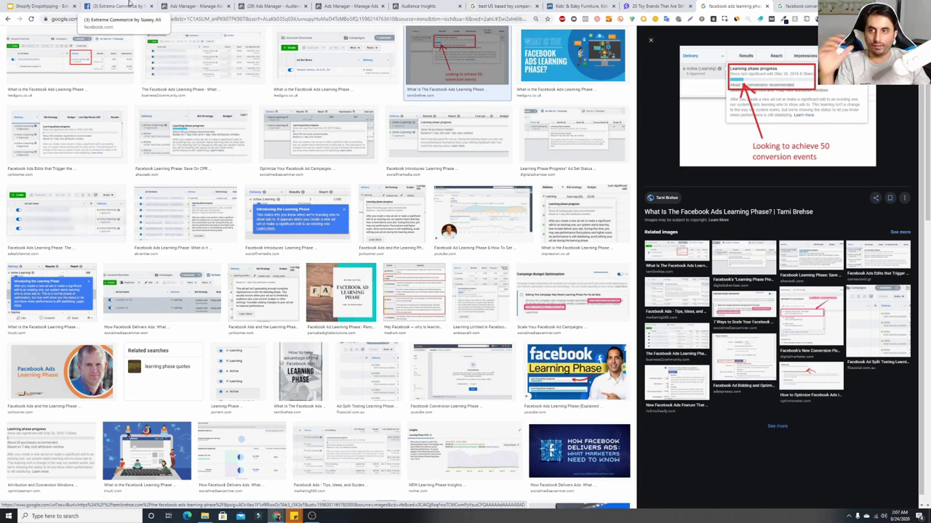
left_click(275, 6)
left_click(344, 6)
left_click(275, 6)
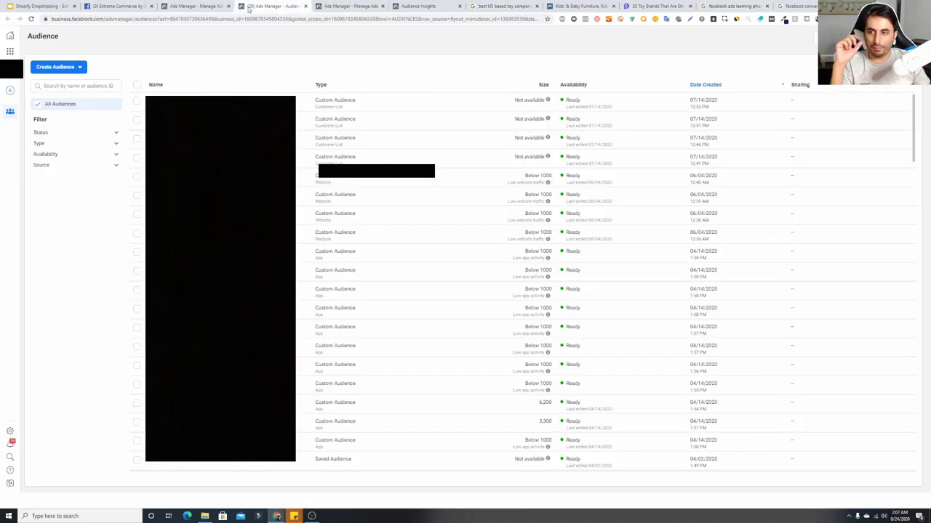
left_click(59, 67)
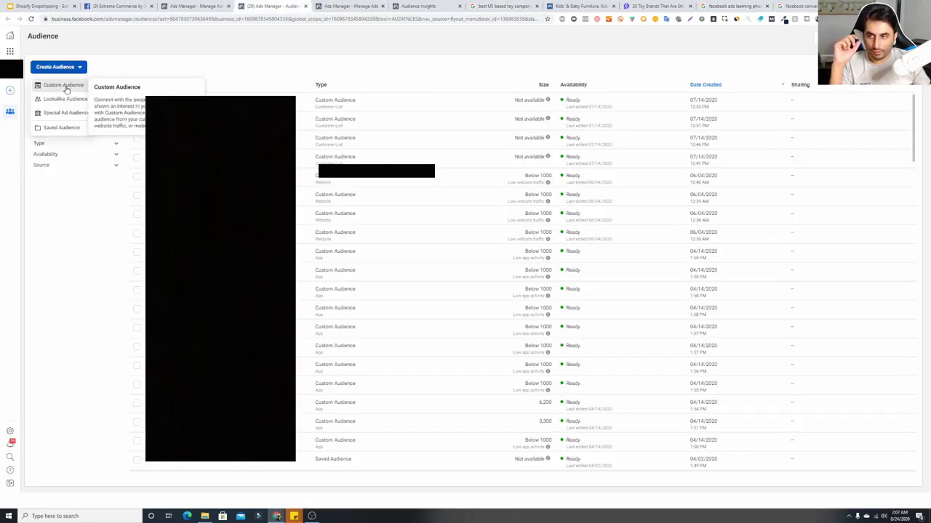
left_click(66, 86)
left_click(367, 149)
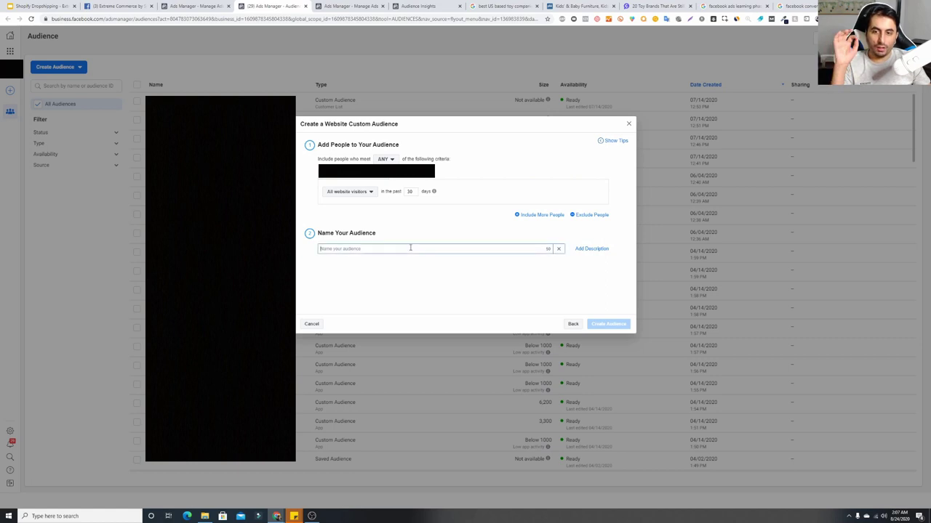
Set the website audience's criterion to People who visited specific web pages.
left_click(363, 176)
left_click(359, 187)
left_click(369, 191)
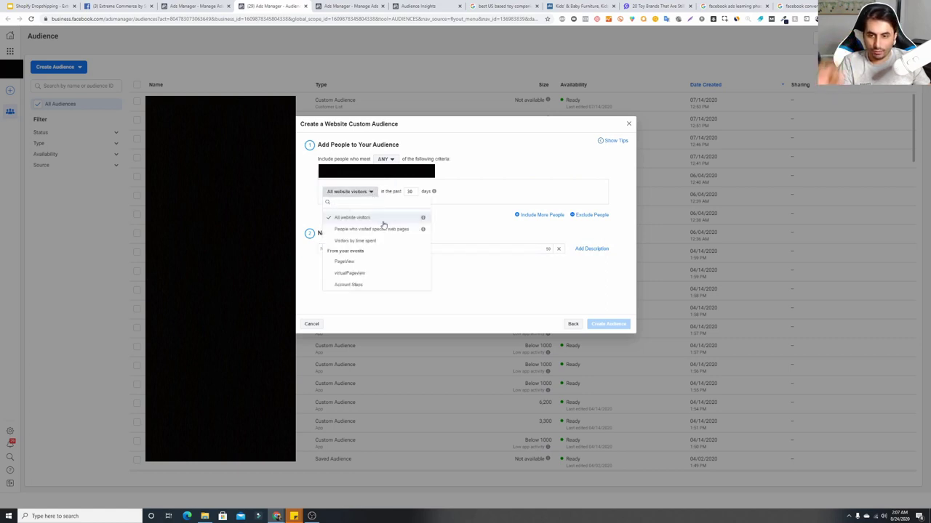
left_click(388, 230)
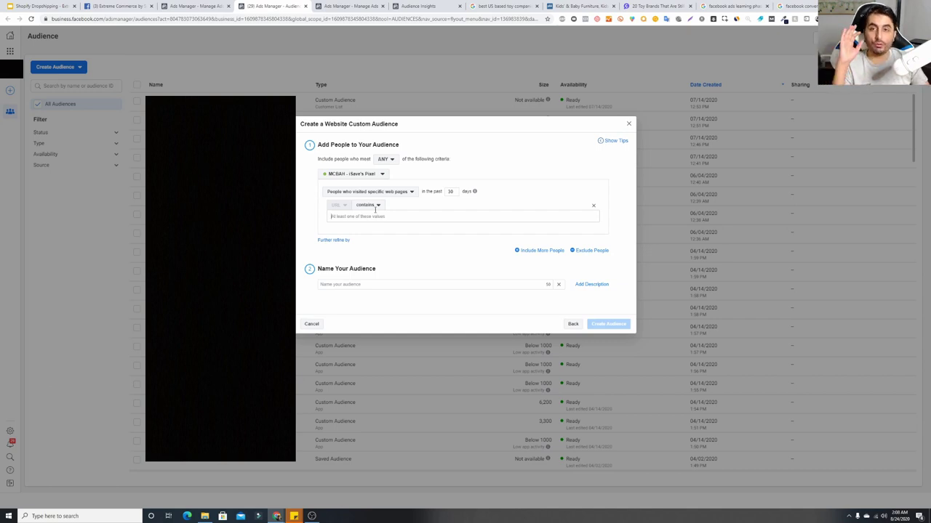
Return to the ad set being edited in Ads Manager and check the saved audiences available in its Audience section.
left_click(210, 6)
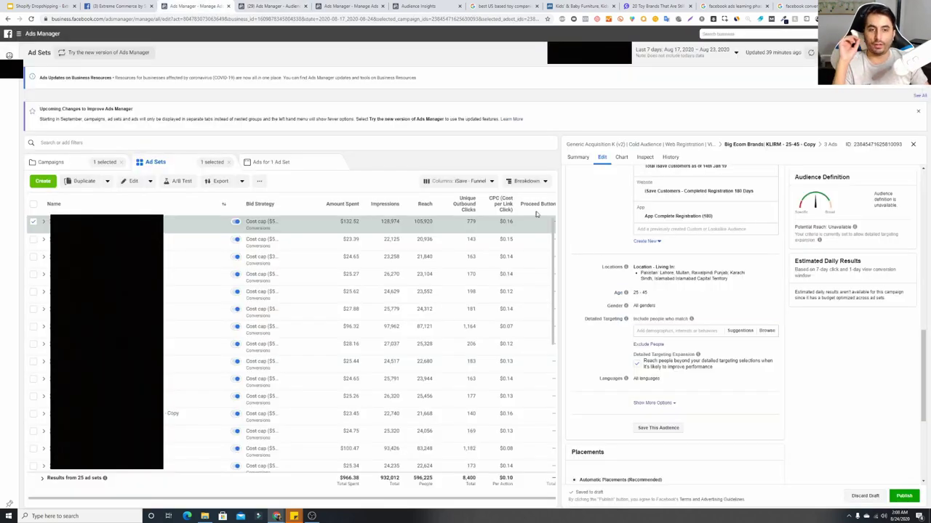
scroll(928, 318, "up", 2)
scroll(928, 318, "down", 2)
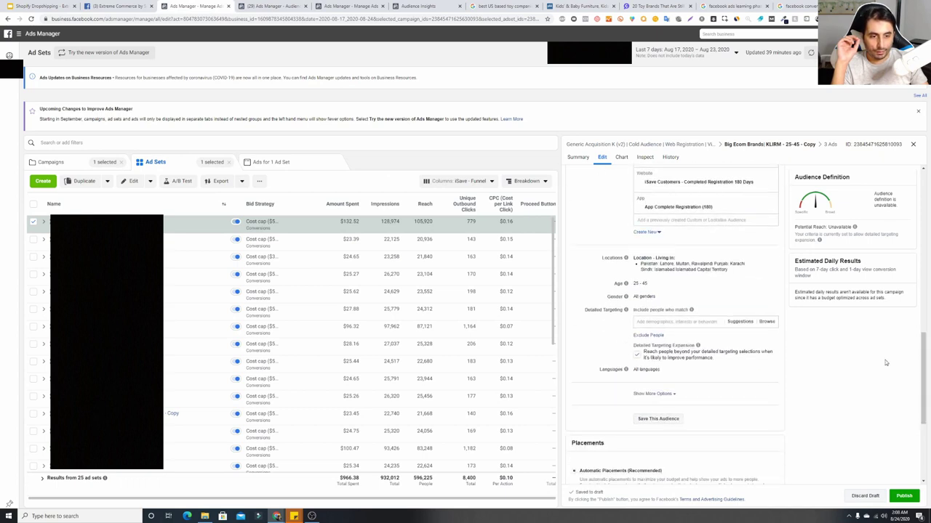
scroll(924, 354, "up", 2)
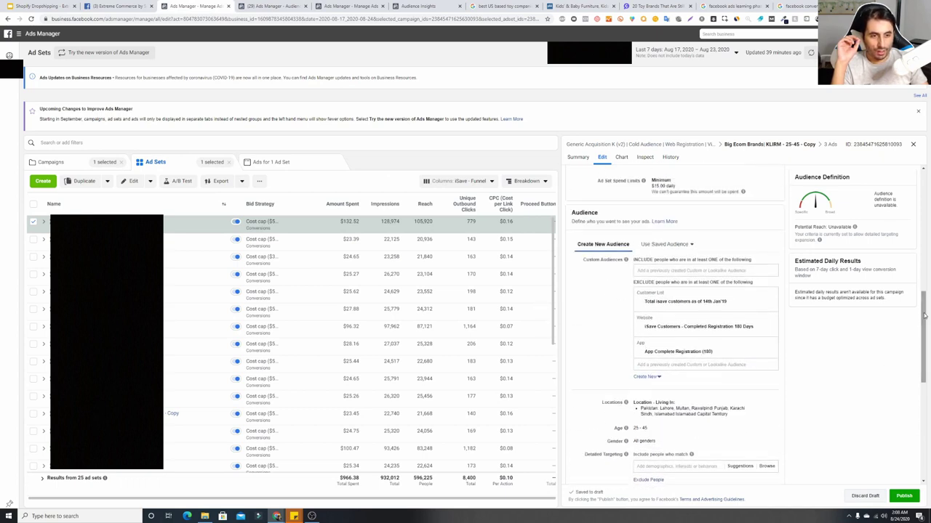
left_click(664, 245)
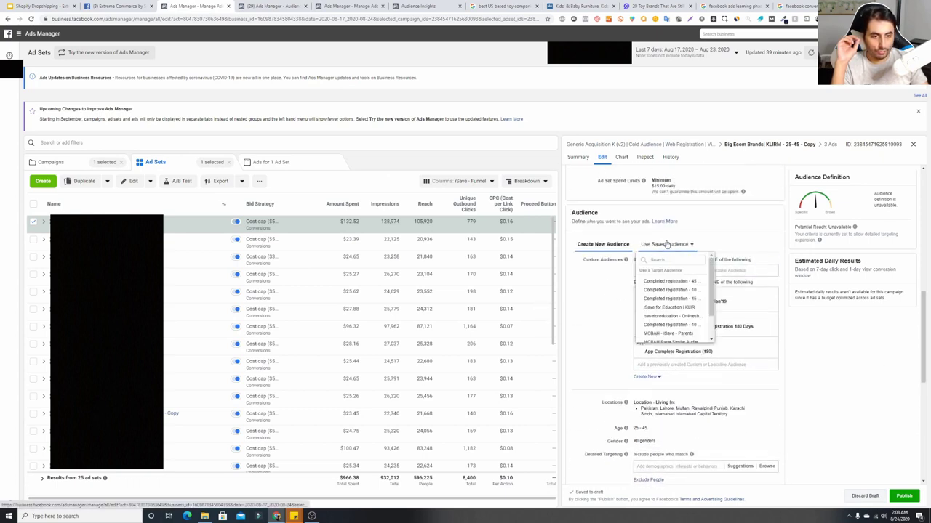
left_click(577, 293)
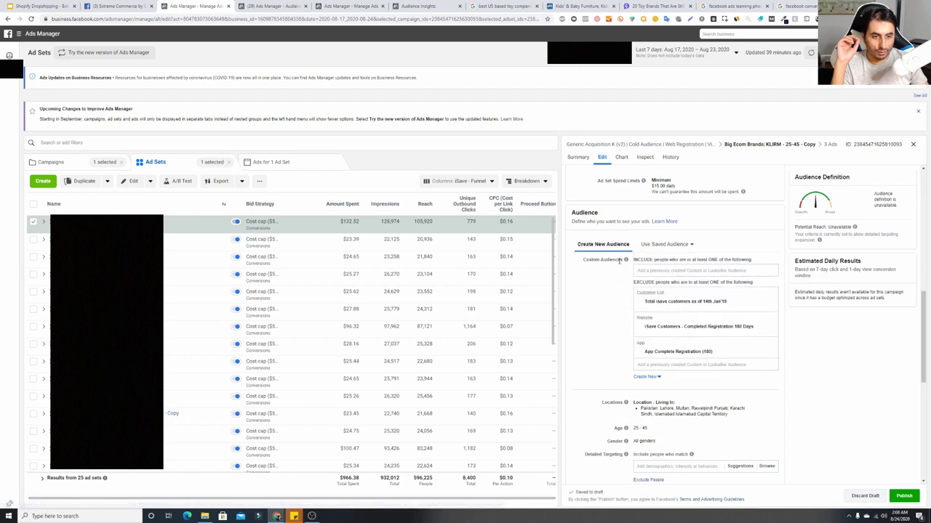
Browse the custom and lookalike audiences that can be included in the ad set, down to the checking 123 engagement lookalikes.
left_click(660, 271)
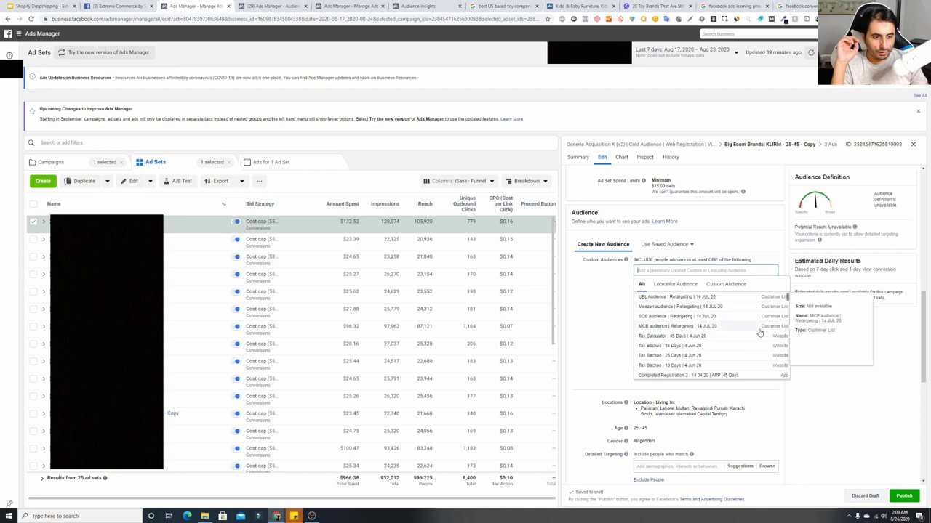
scroll(786, 312, "down", 5)
scroll(785, 318, "down", 3)
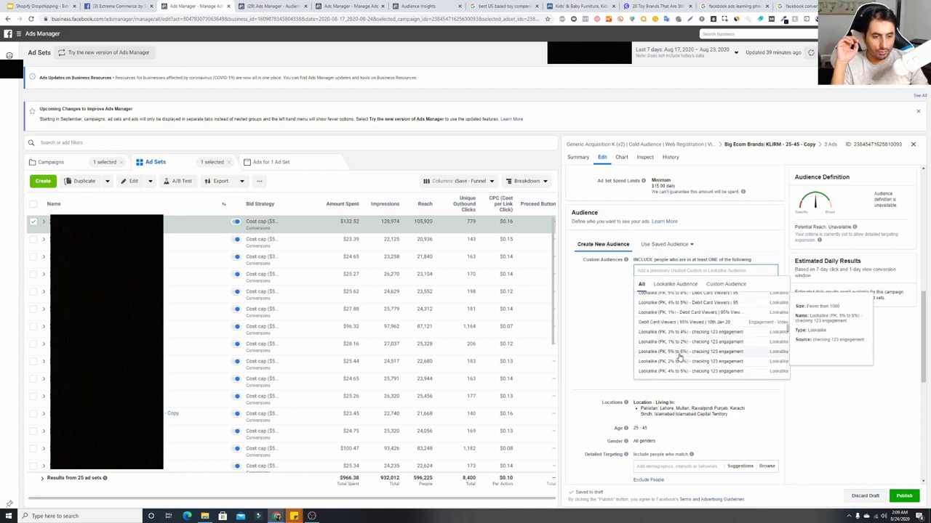
left_click(576, 320)
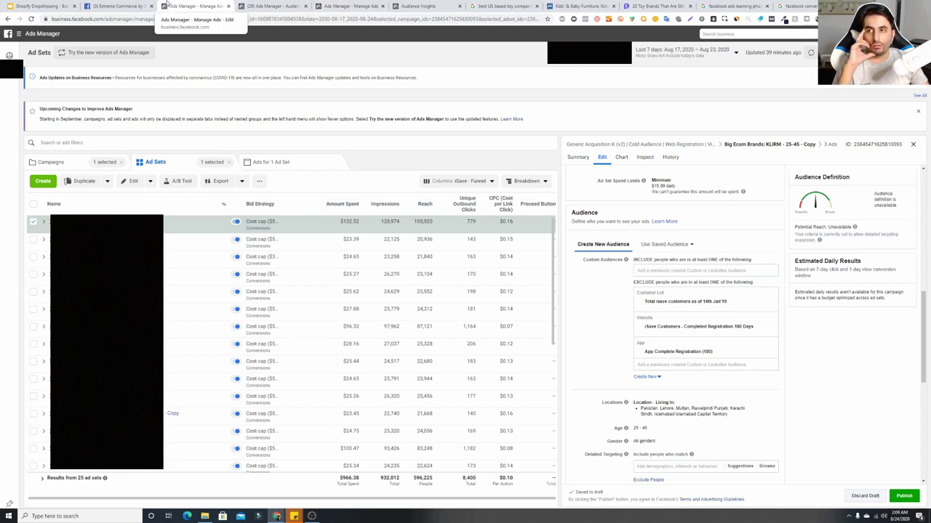
Return to the Audience Targeting Ways slide in Google Slides and highlight the Persona Based Targeting item.
left_click(40, 6)
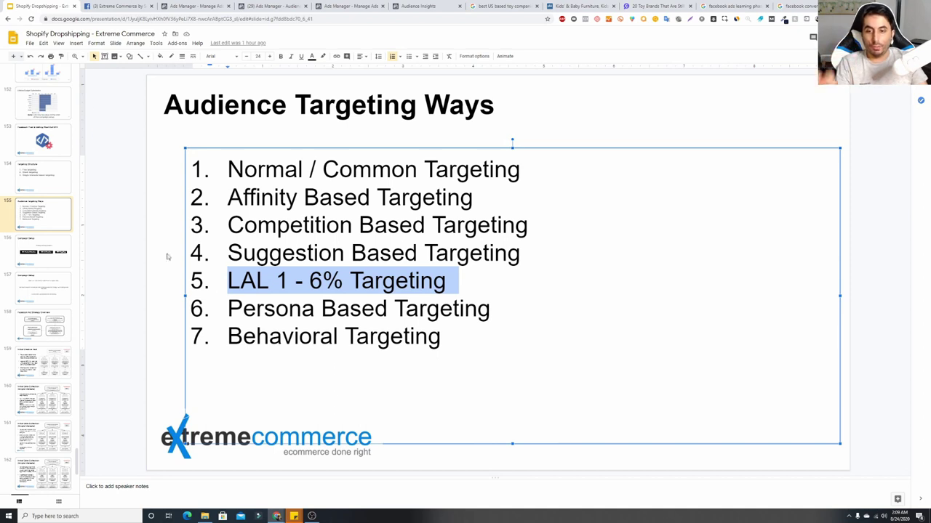
triple_click(351, 308)
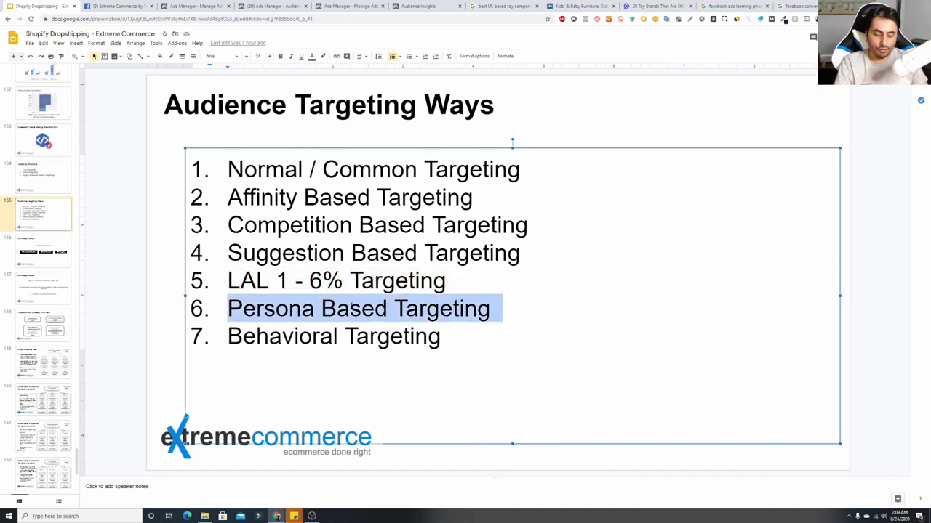